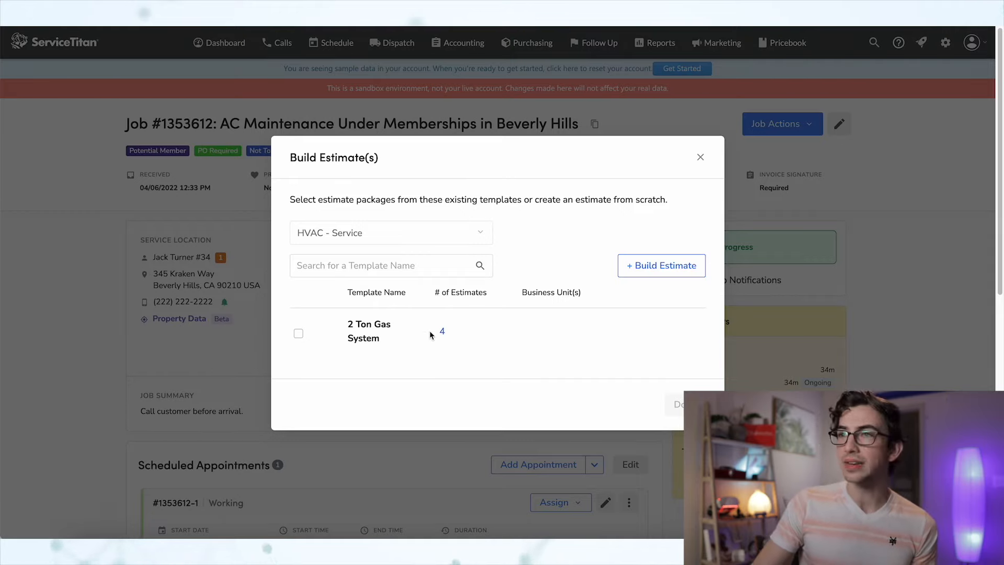
- Start a blank estimate, then fill in its name and the summary 'This is where the summary goes'
{"action": "mouse_move", "coordinate": [444, 336]}
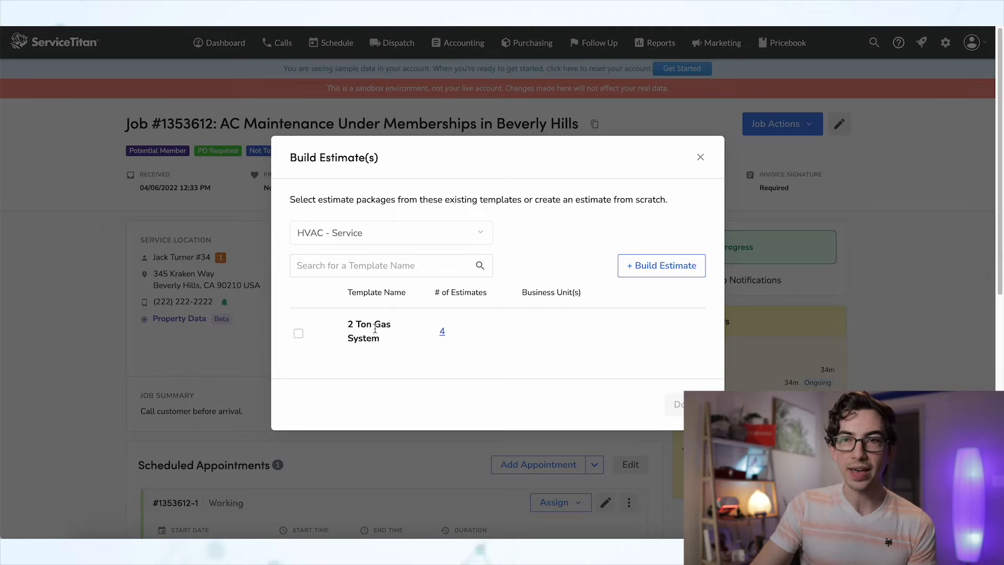
{"action": "left_click", "coordinate": [641, 271]}
{"action": "left_click", "coordinate": [445, 339]}
{"action": "left_click", "coordinate": [451, 459]}
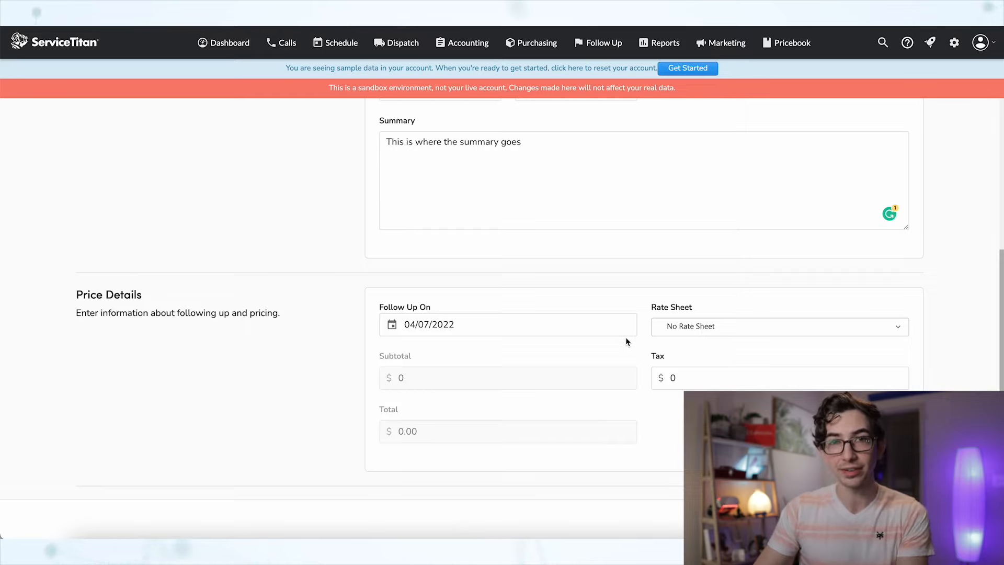
- Review the Price Details and Sale Information sections, then create the estimate
{"action": "scroll", "coordinate": [264, 324], "scroll_direction": "down", "scroll_amount": 1}
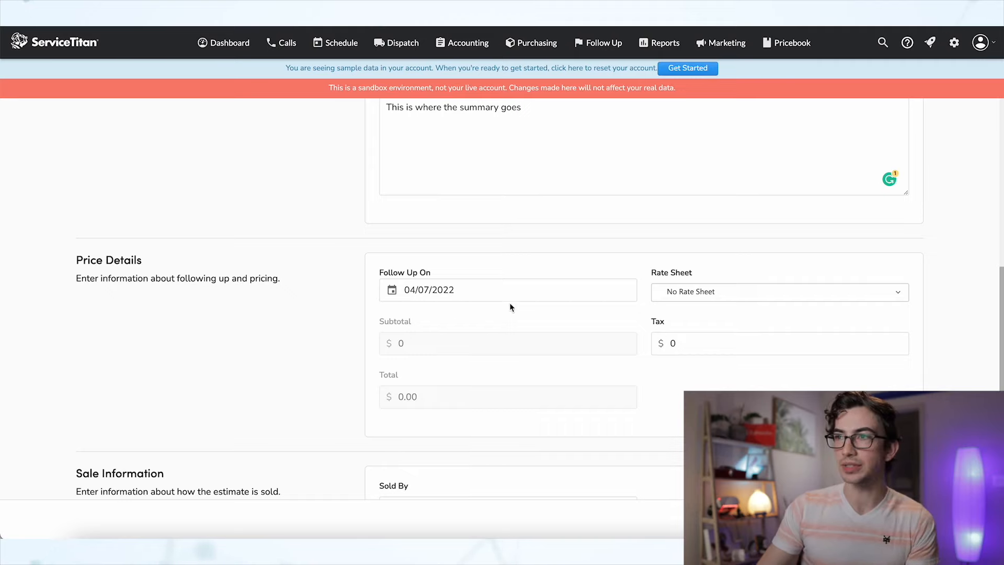
{"action": "scroll", "coordinate": [541, 347], "scroll_direction": "down", "scroll_amount": 3}
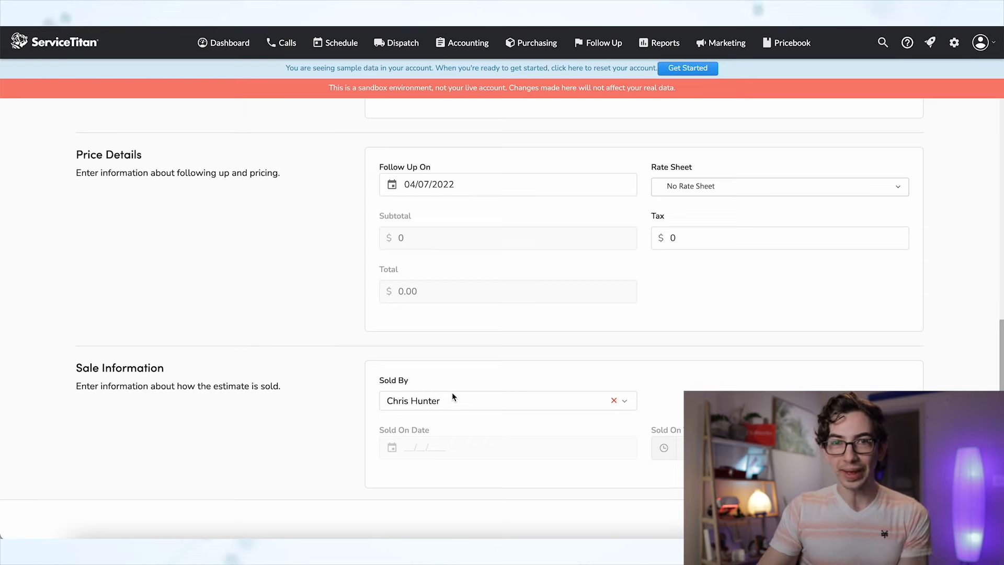
{"action": "scroll", "coordinate": [526, 401], "scroll_direction": "up", "scroll_amount": 1}
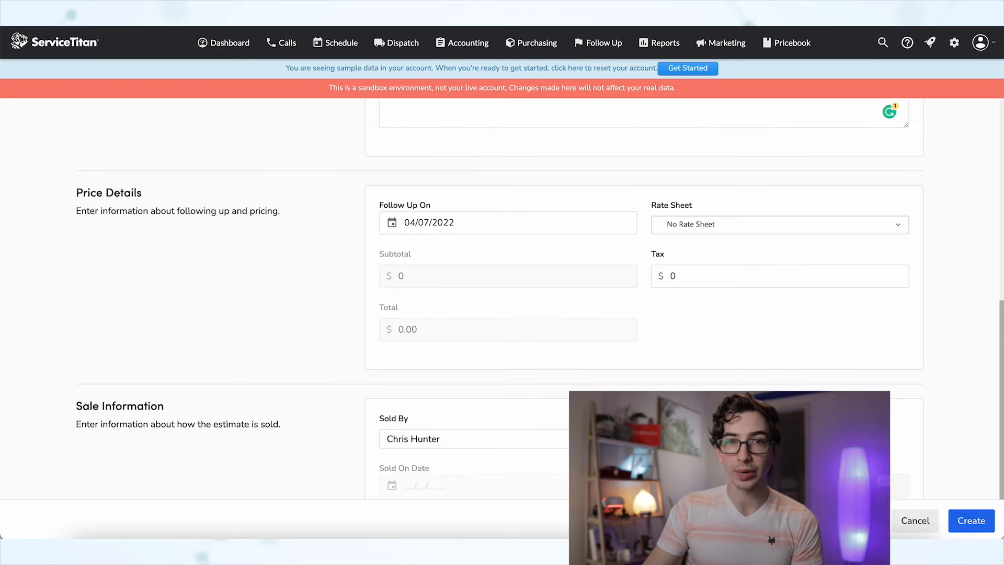
{"action": "left_click", "coordinate": [960, 518]}
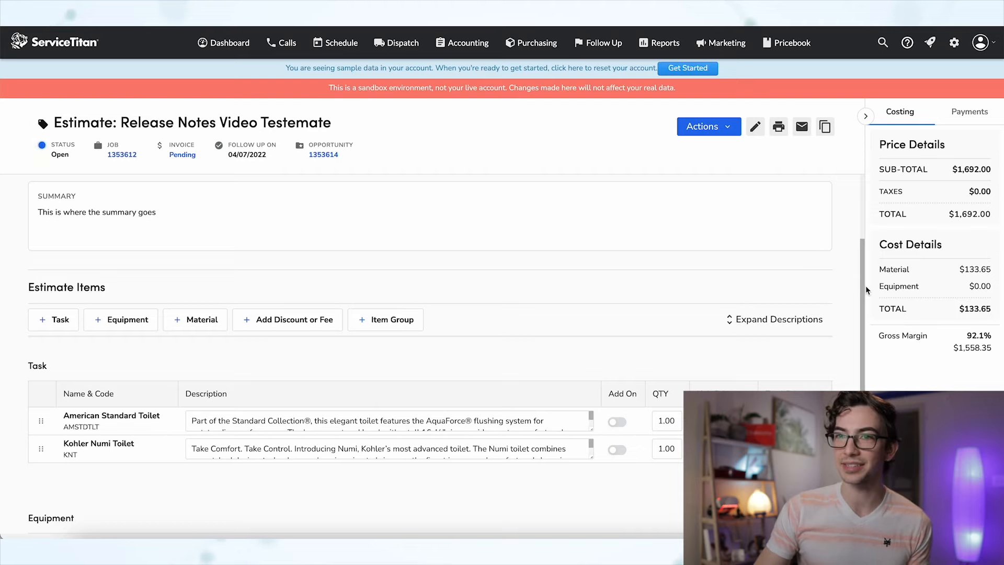
{"action": "left_click_drag", "start_coordinate": [865, 285], "coordinate": [863, 318]}
{"action": "left_click", "coordinate": [856, 333]}
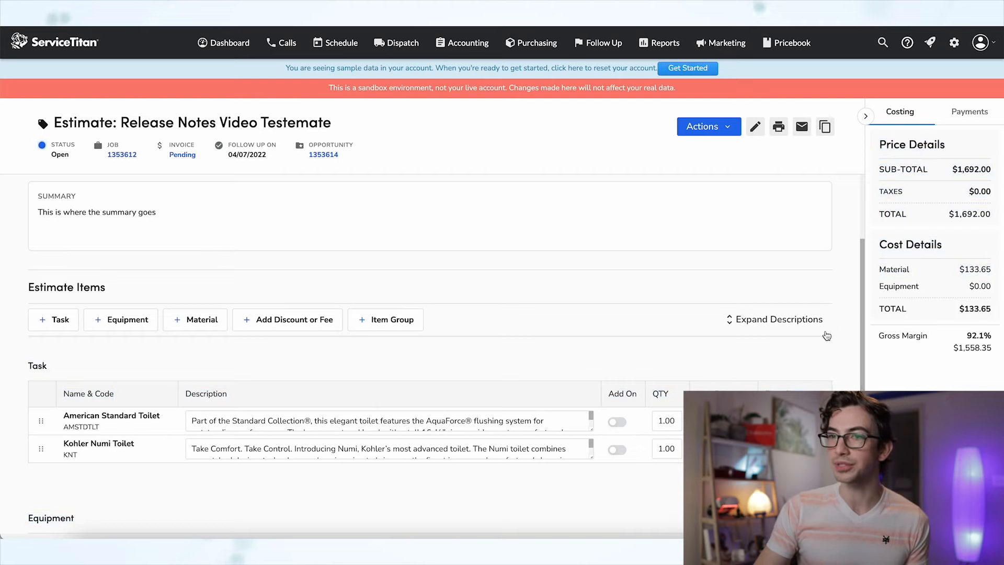
{"action": "scroll", "coordinate": [818, 335], "scroll_direction": "down", "scroll_amount": 4}
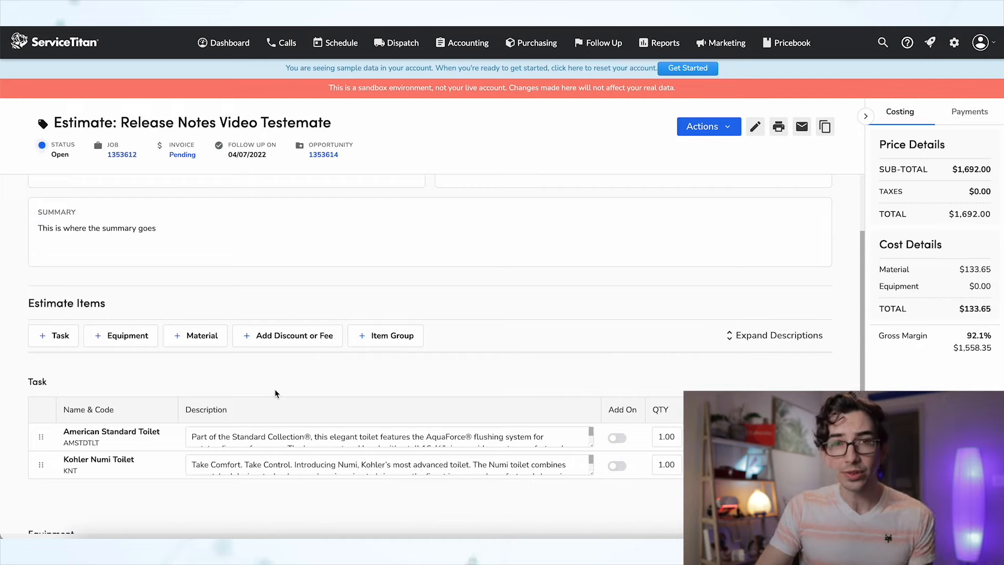
{"action": "left_click", "coordinate": [148, 463]}
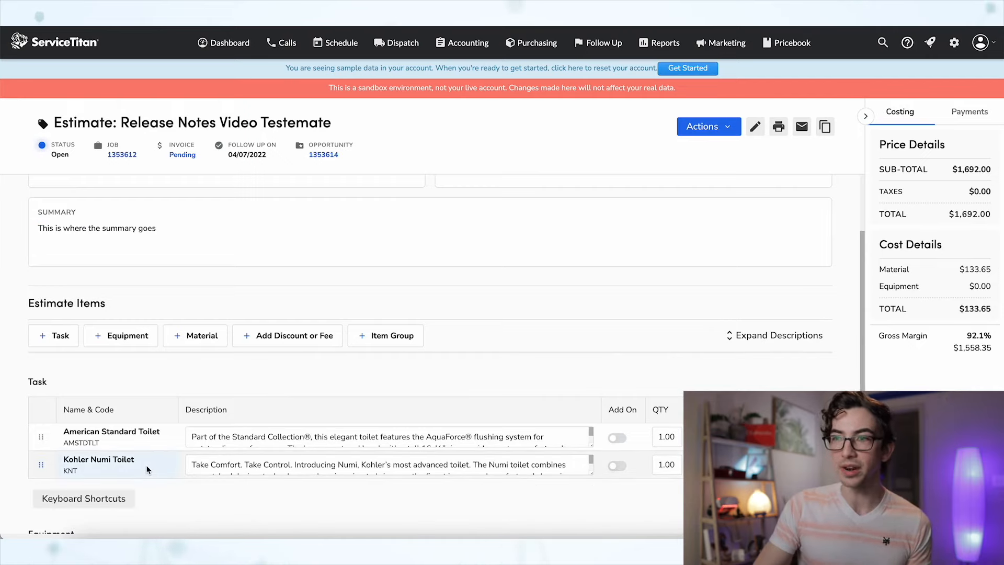
{"action": "mouse_move", "coordinate": [90, 502]}
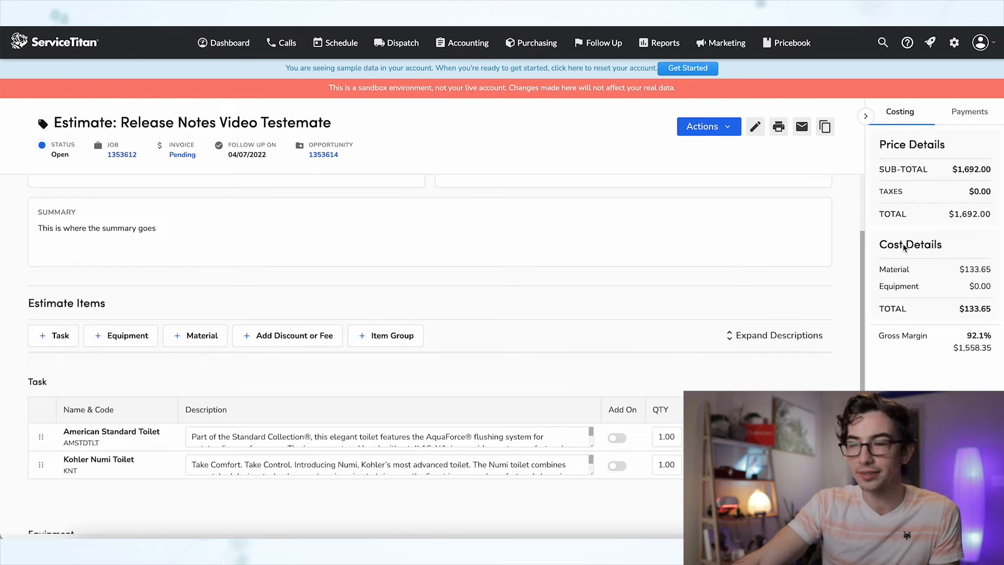
{"action": "left_click_drag", "start_coordinate": [875, 334], "coordinate": [995, 366]}
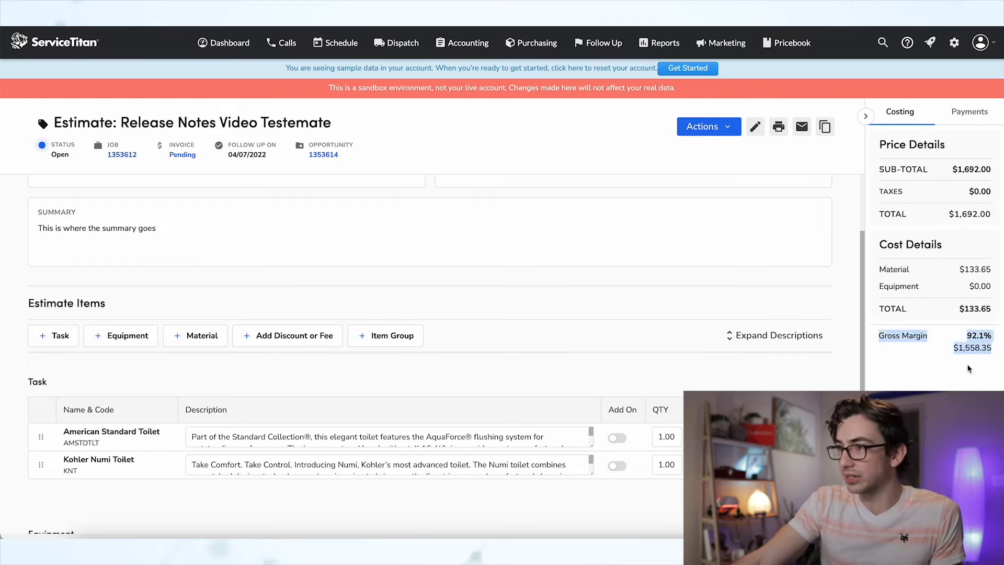
{"action": "left_click", "coordinate": [968, 369]}
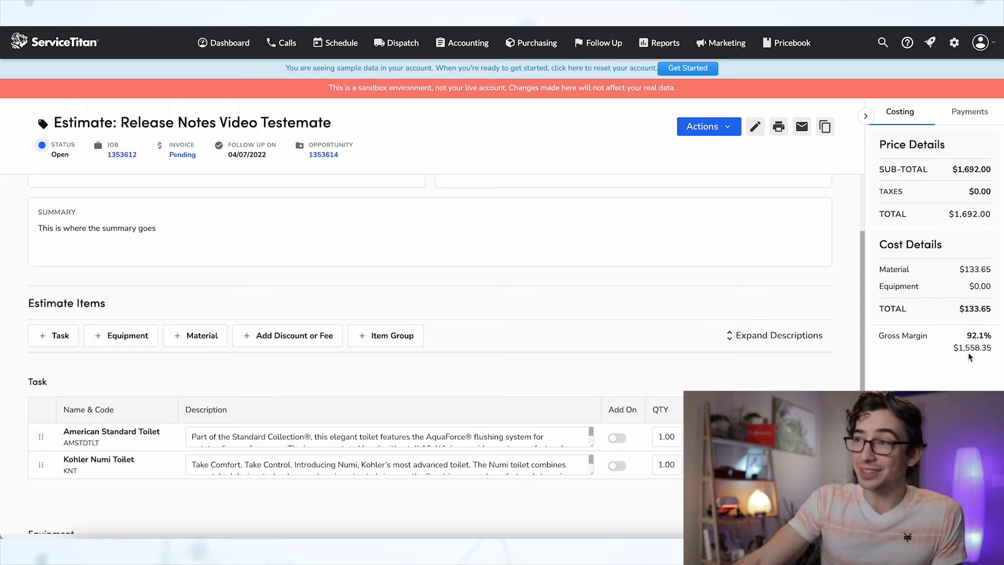
{"action": "left_click", "coordinate": [959, 115]}
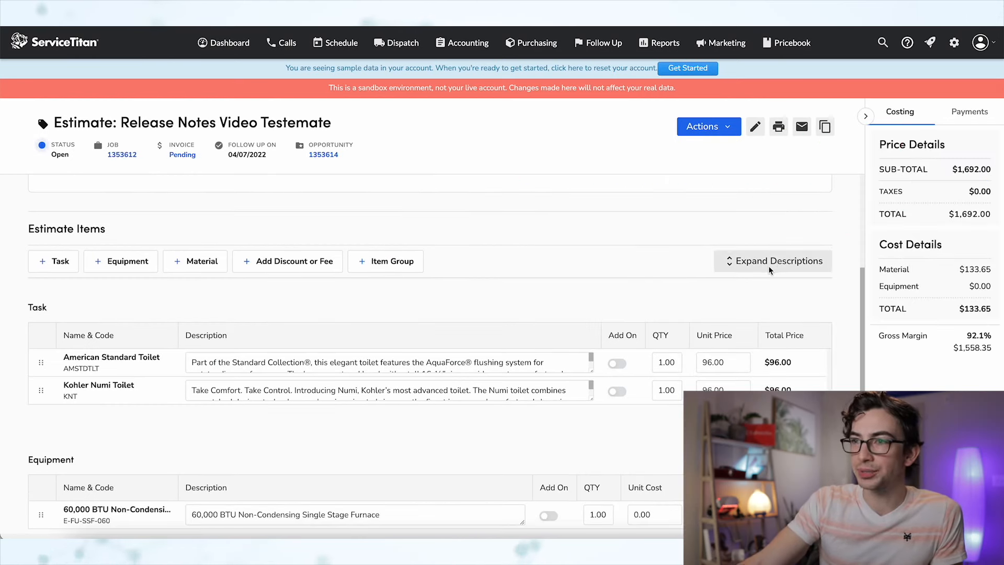
{"action": "mouse_move", "coordinate": [260, 373]}
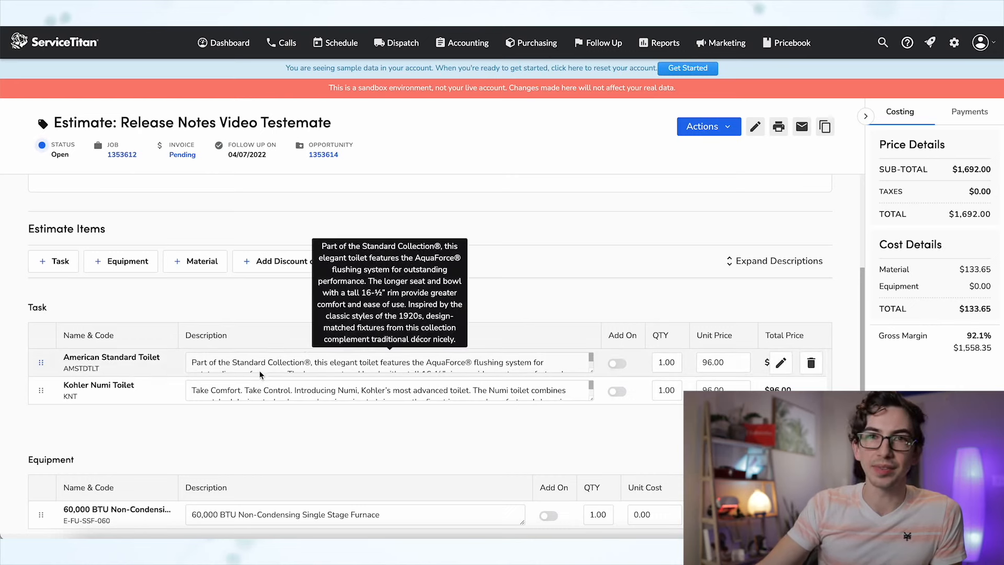
{"action": "scroll", "coordinate": [327, 353], "scroll_direction": "down", "scroll_amount": 1}
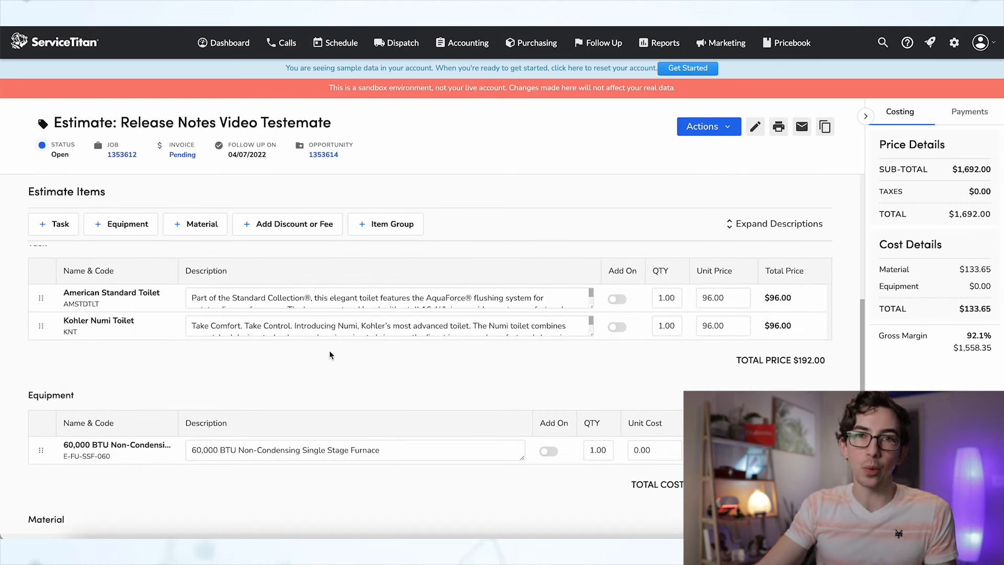
{"action": "scroll", "coordinate": [330, 355], "scroll_direction": "up", "scroll_amount": 1}
{"action": "left_click", "coordinate": [590, 410]}
{"action": "left_click", "coordinate": [751, 284]}
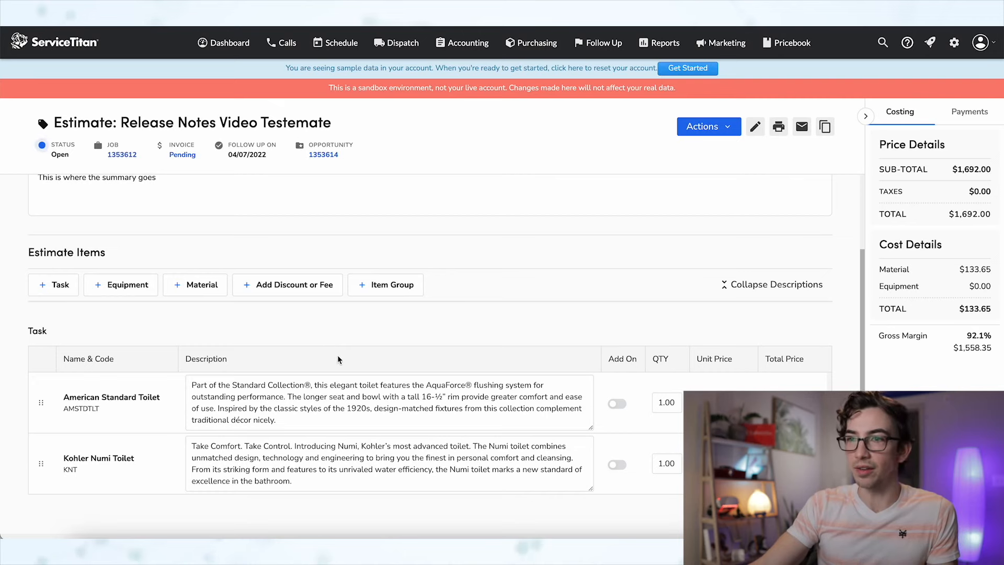
{"action": "scroll", "coordinate": [340, 350], "scroll_direction": "down", "scroll_amount": 3}
{"action": "scroll", "coordinate": [615, 313], "scroll_direction": "up", "scroll_amount": 4}
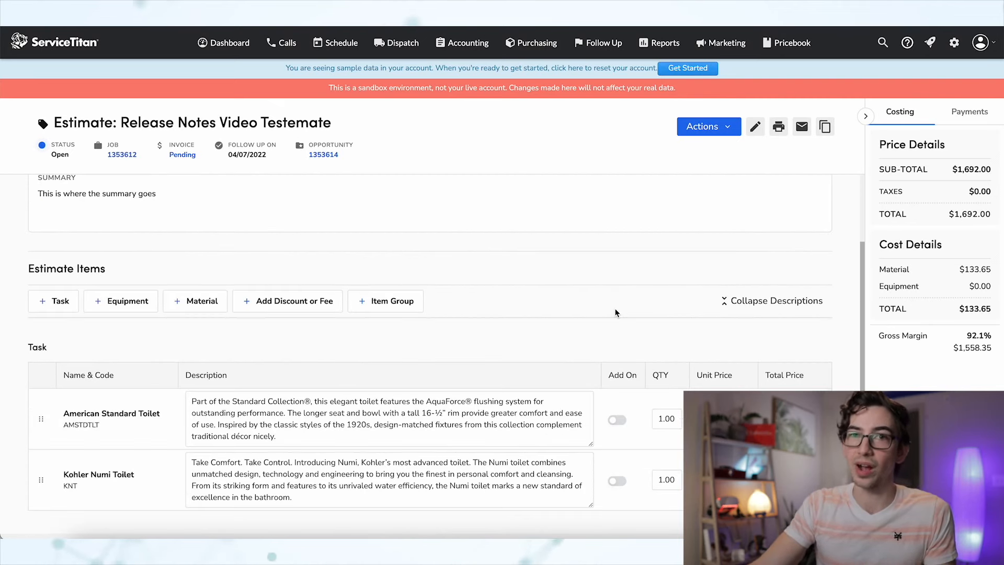
{"action": "left_click", "coordinate": [800, 302]}
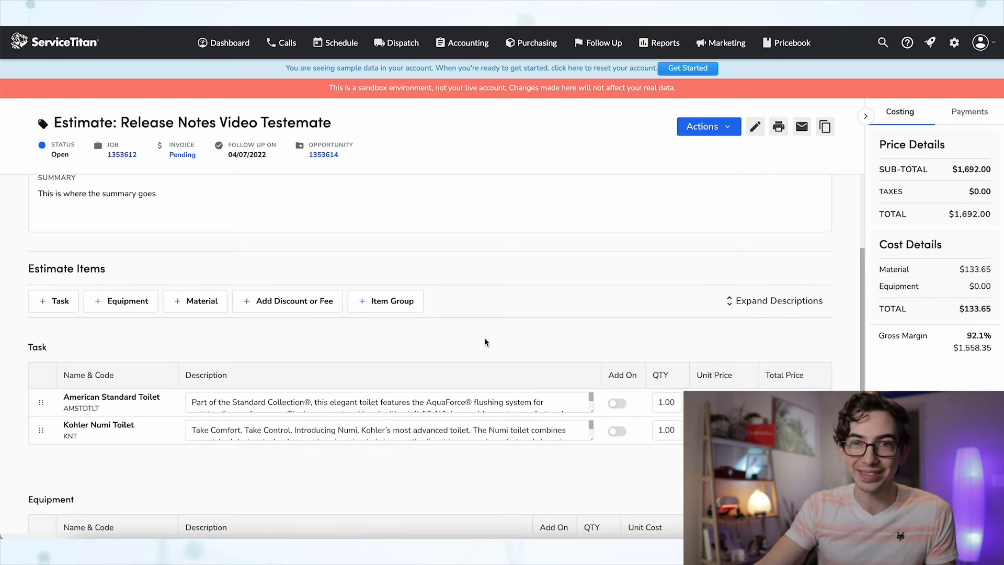
{"action": "scroll", "coordinate": [485, 342], "scroll_direction": "up", "scroll_amount": 3}
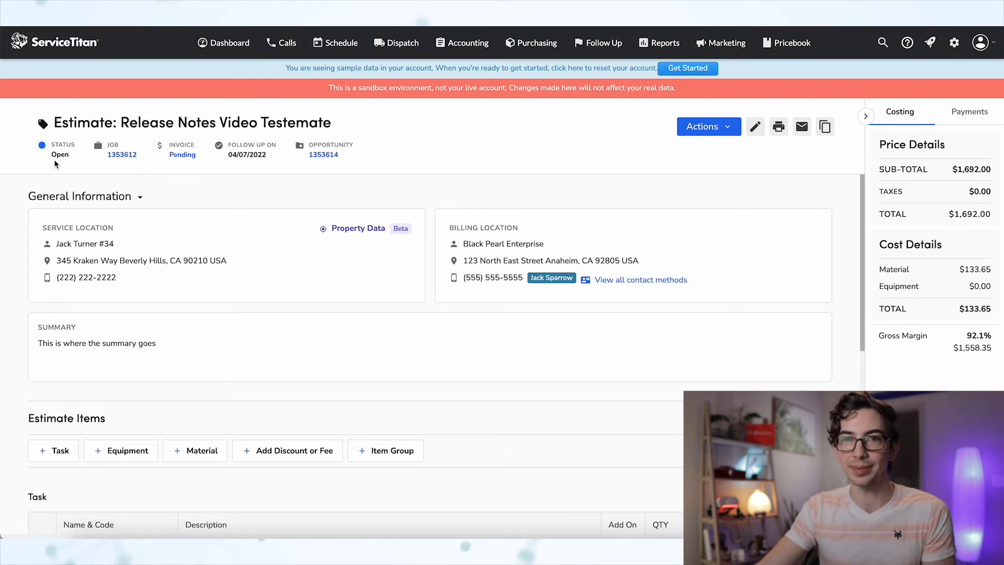
- Collapse General Information, try reordering the American Standard Toilet row, and select its quantity field
{"action": "left_click", "coordinate": [141, 197]}
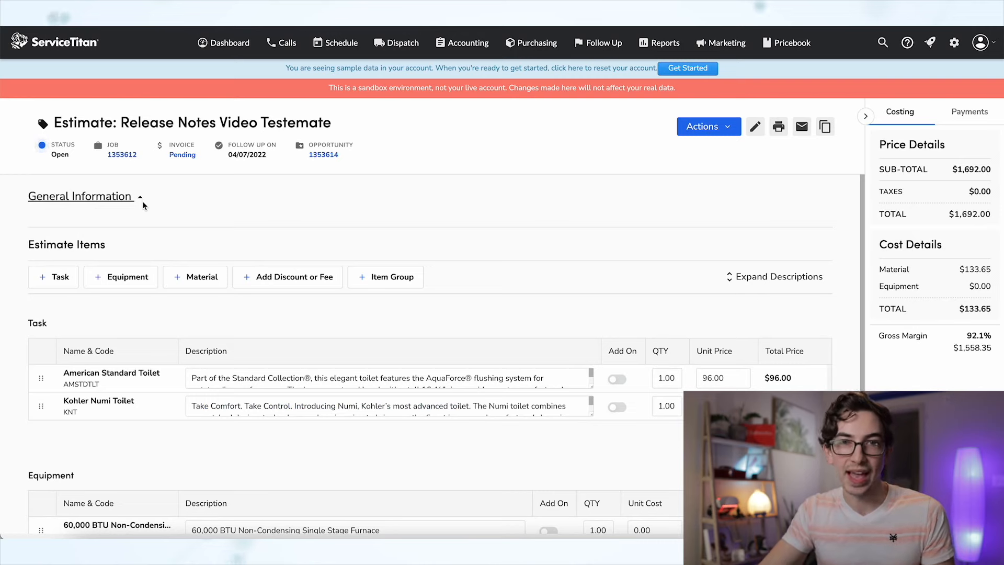
{"action": "mouse_move", "coordinate": [41, 377]}
{"action": "left_mouse_down"}
{"action": "mouse_move", "coordinate": [40, 406]}
{"action": "mouse_move", "coordinate": [42, 381]}
{"action": "left_mouse_up"}
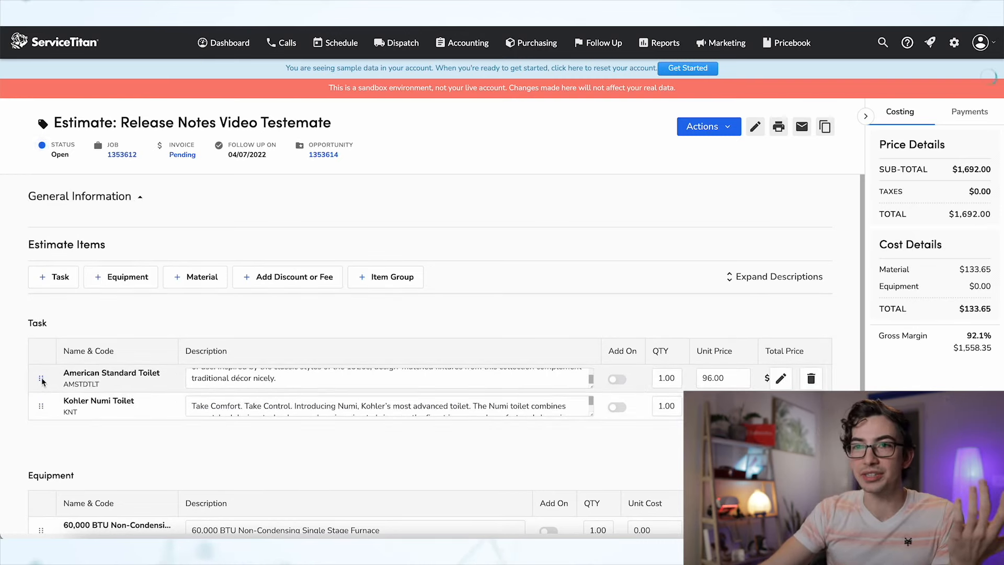
{"action": "left_click", "coordinate": [670, 372]}
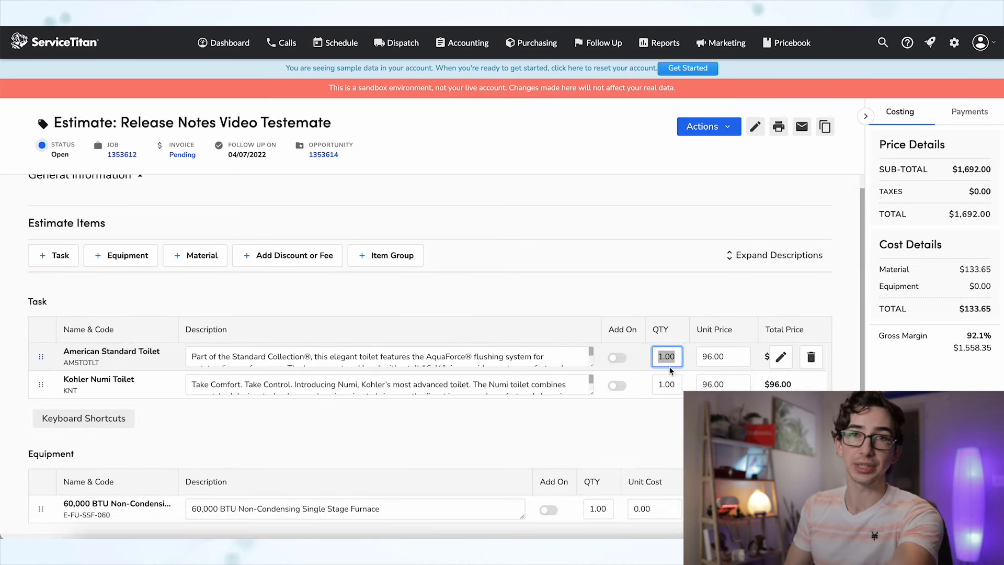
- Change the American Standard Toilet quantity to 3, bringing the total to $1,884.00
{"action": "type", "text": "3"}
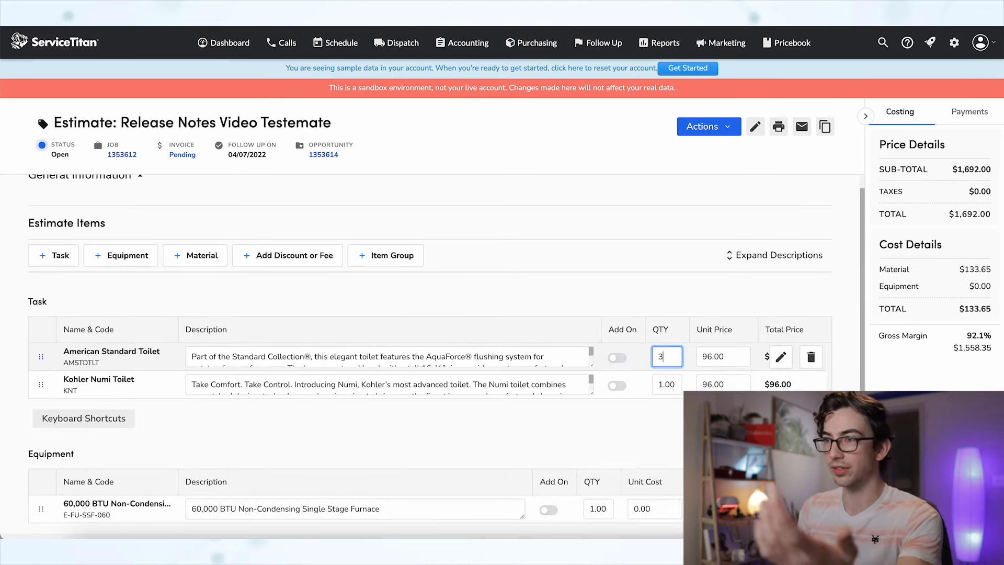
{"action": "left_click", "coordinate": [729, 353]}
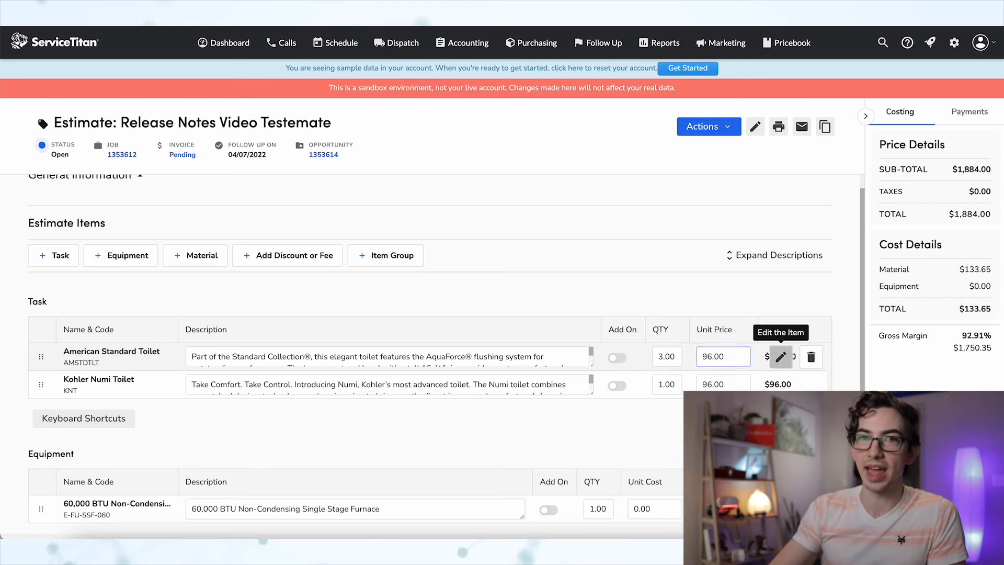
{"action": "left_click", "coordinate": [780, 357]}
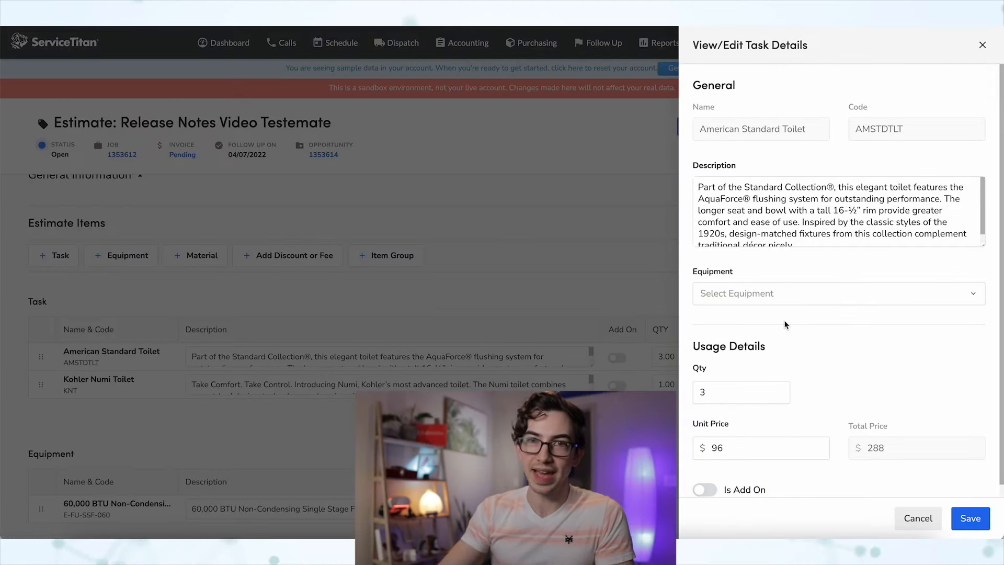
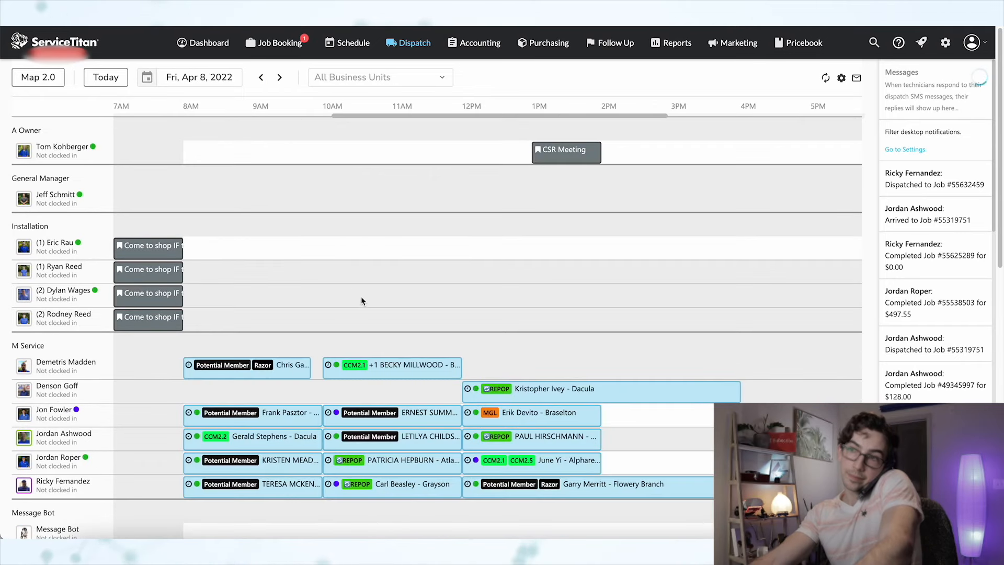
- Scroll down the Fri, Apr 8, 2022 dispatch board to see every technician's jobs
{"action": "scroll", "coordinate": [357, 290], "scroll_direction": "down", "scroll_amount": 2}
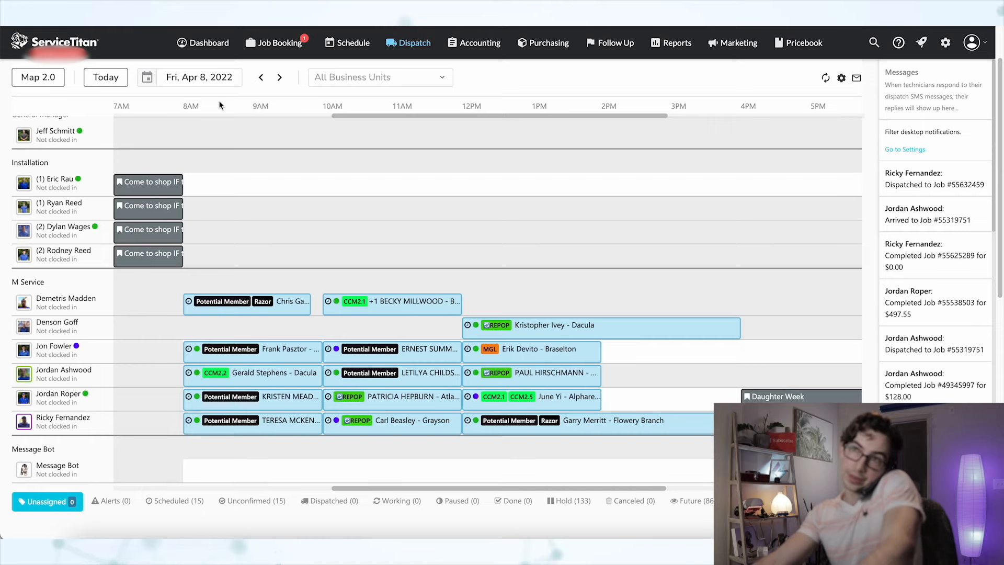
- Advance the dispatch board past Saturday to Mon, Apr 11, 2022 and scroll through its jobs
{"action": "left_click", "coordinate": [279, 77]}
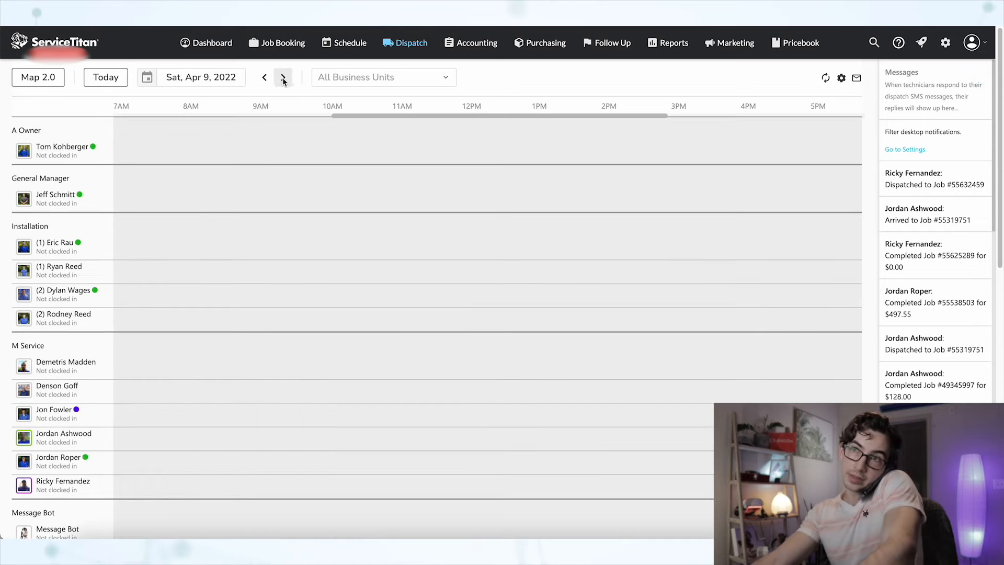
{"action": "left_click", "coordinate": [282, 78]}
{"action": "left_click", "coordinate": [287, 81]}
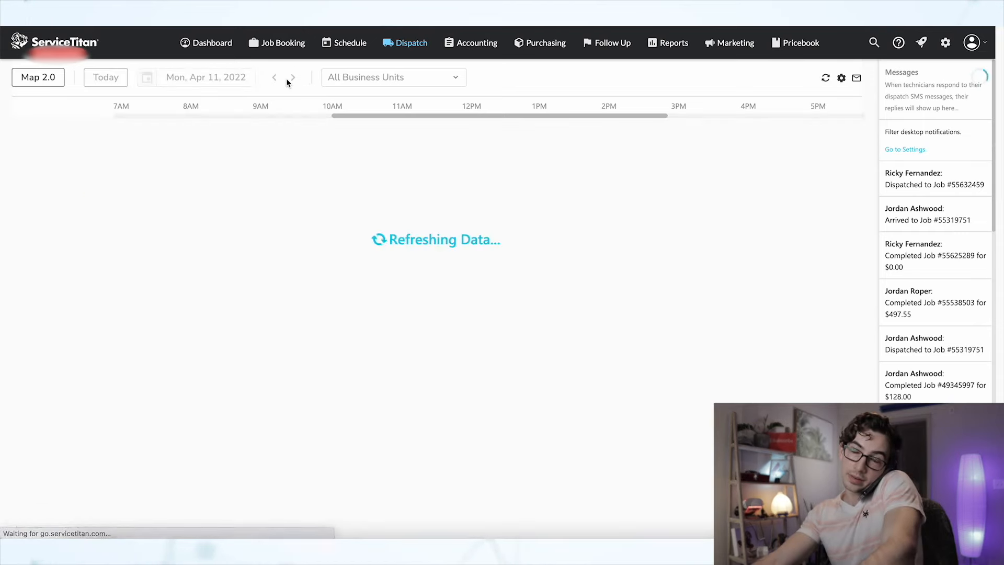
{"action": "scroll", "coordinate": [288, 262], "scroll_direction": "down", "scroll_amount": 2}
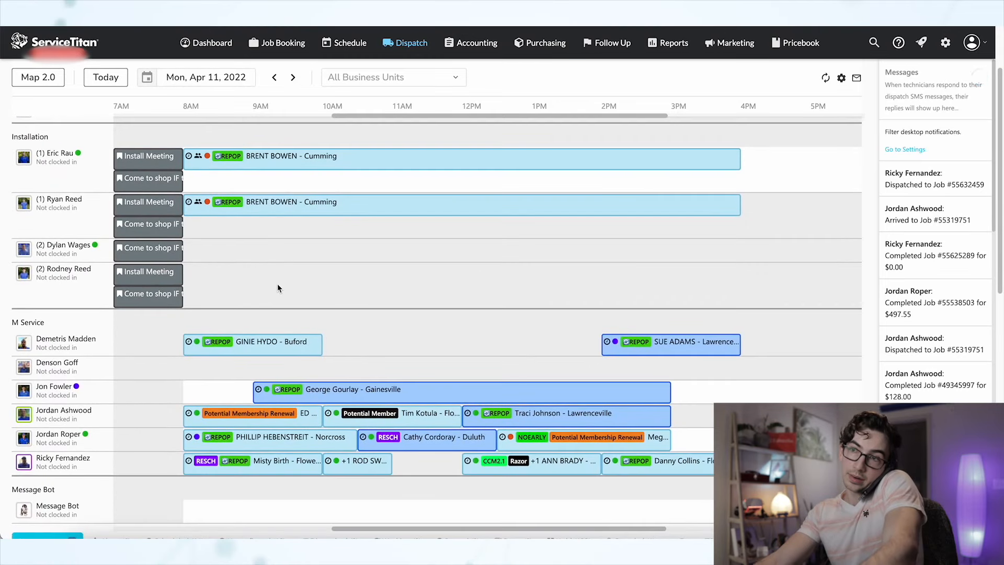
{"action": "scroll", "coordinate": [277, 292], "scroll_direction": "down", "scroll_amount": 2}
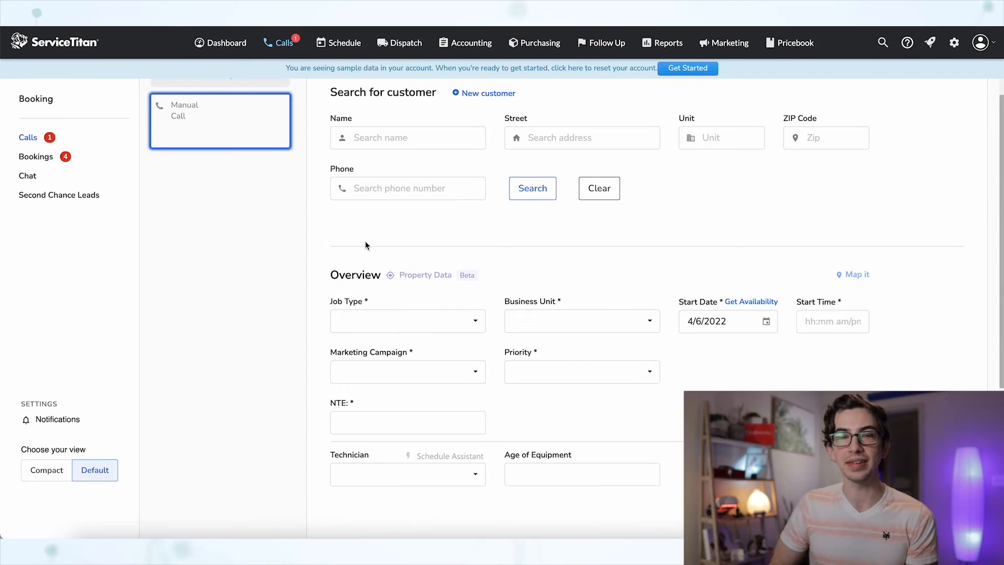
- Pick the customer's service address and set AC LEAKING WATER, HVAC - Service, AT&T, Urgent priority
{"action": "left_click", "coordinate": [408, 137]}
{"action": "left_click", "coordinate": [444, 144]}
{"action": "left_click", "coordinate": [408, 327]}
{"action": "left_click", "coordinate": [582, 327]}
{"action": "left_click", "coordinate": [408, 365]}
{"action": "left_click", "coordinate": [361, 416]}
- Enter 1234 as the NTE amount and launch Schedule Assistant
{"action": "left_click", "coordinate": [408, 473]}
{"action": "type", "text": "1234"}
{"action": "scroll", "coordinate": [535, 402], "scroll_direction": "down", "scroll_amount": 2}
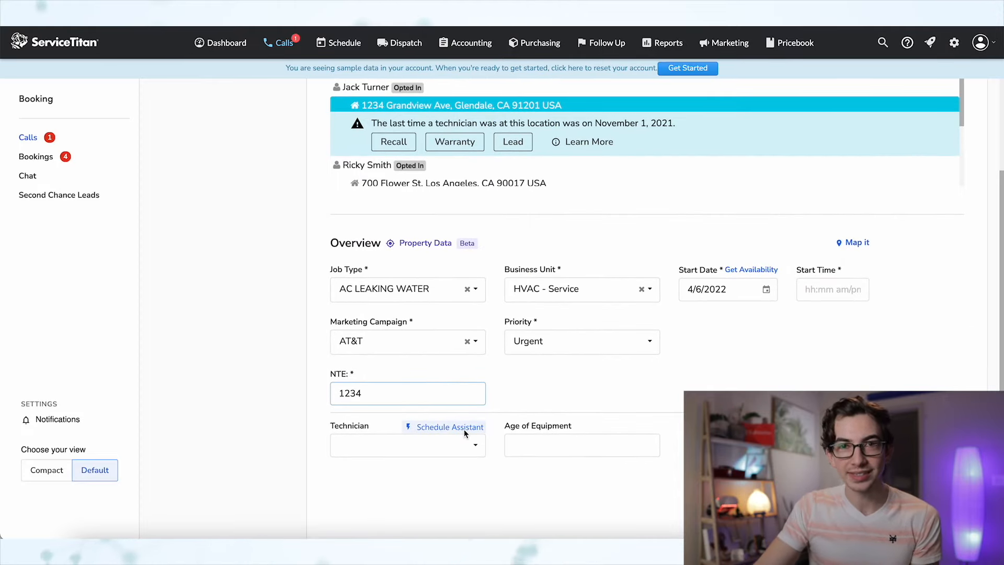
{"action": "left_click", "coordinate": [463, 428]}
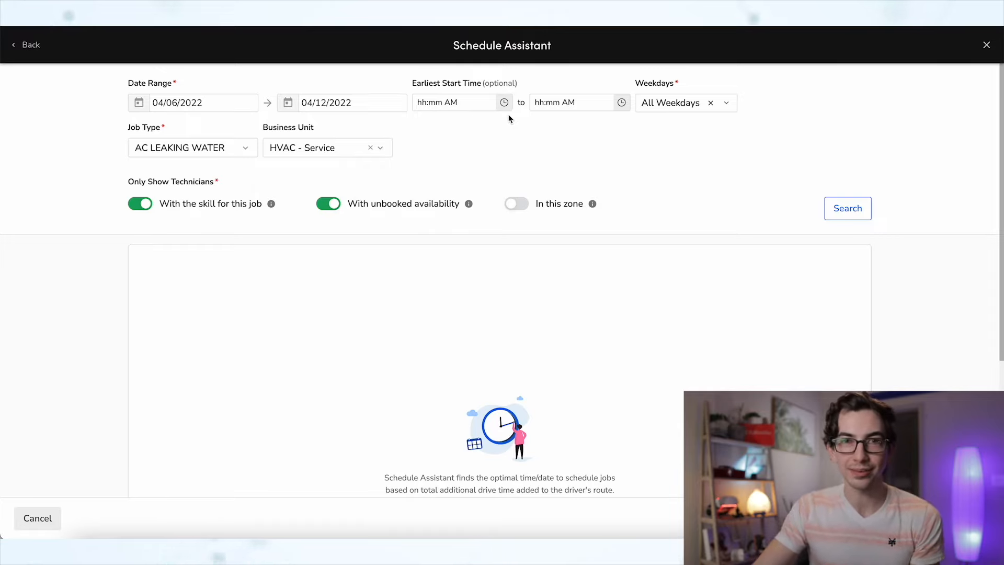
- Exclude Saturday and Sunday from the weekday filter and search for slots sorted by driving efficiency
{"action": "left_click", "coordinate": [726, 102]}
{"action": "left_click", "coordinate": [655, 255]}
{"action": "left_click", "coordinate": [655, 130]}
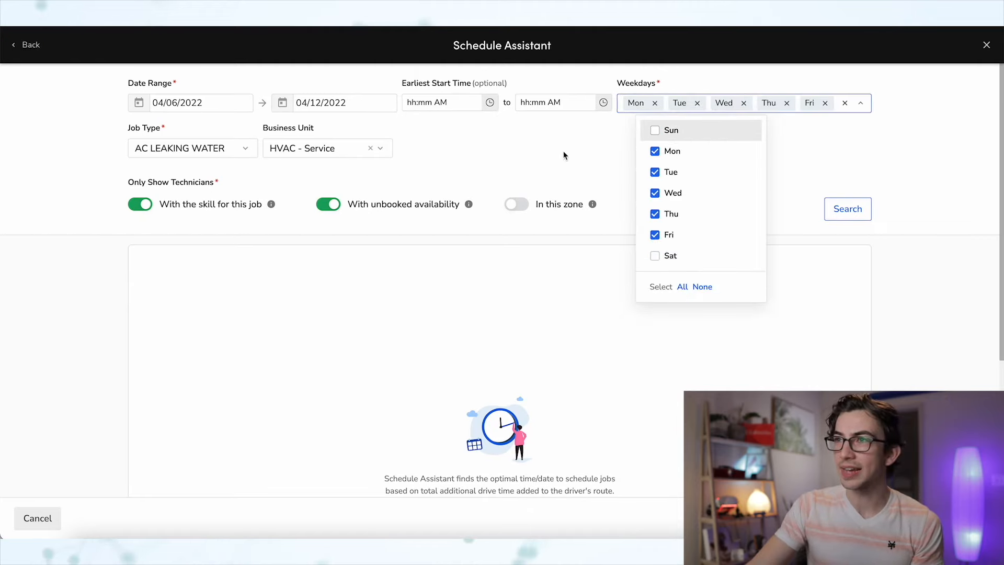
{"action": "left_click", "coordinate": [576, 167]}
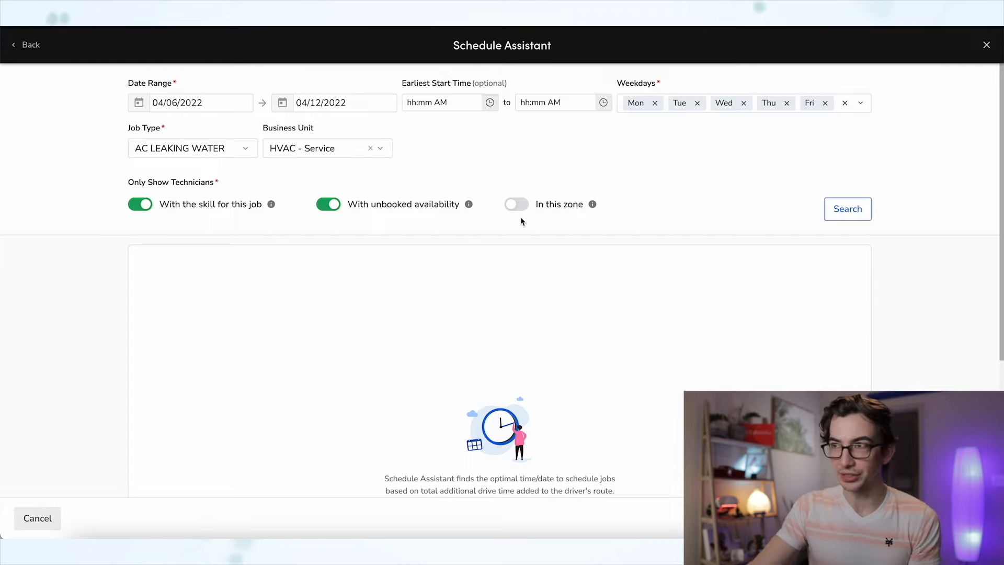
{"action": "left_click", "coordinate": [847, 212]}
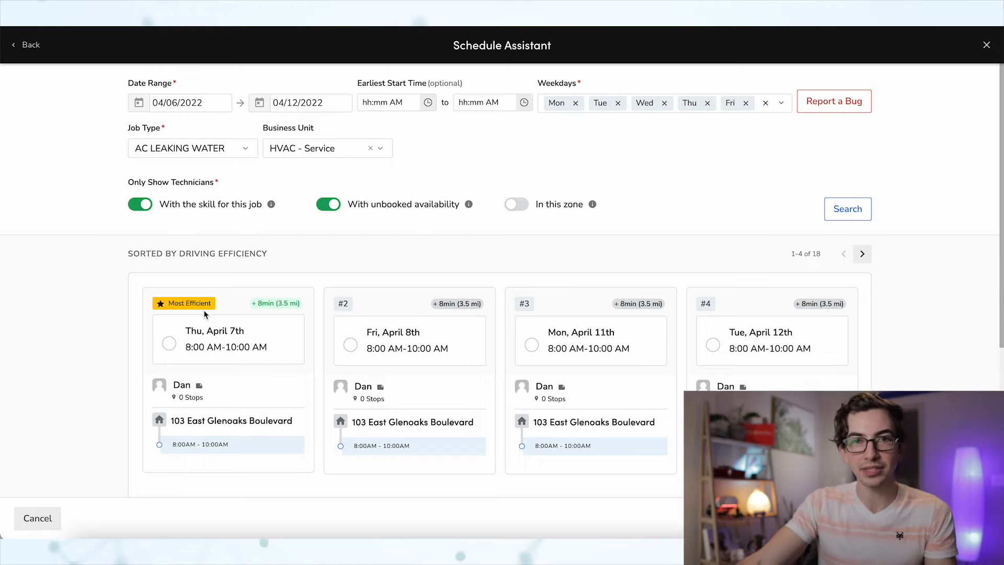
- Select Dan's Thu, April 7th 8:00 AM slot so the booking gets Start Date 4/7/2022
{"action": "scroll", "coordinate": [223, 390], "scroll_direction": "down", "scroll_amount": 1}
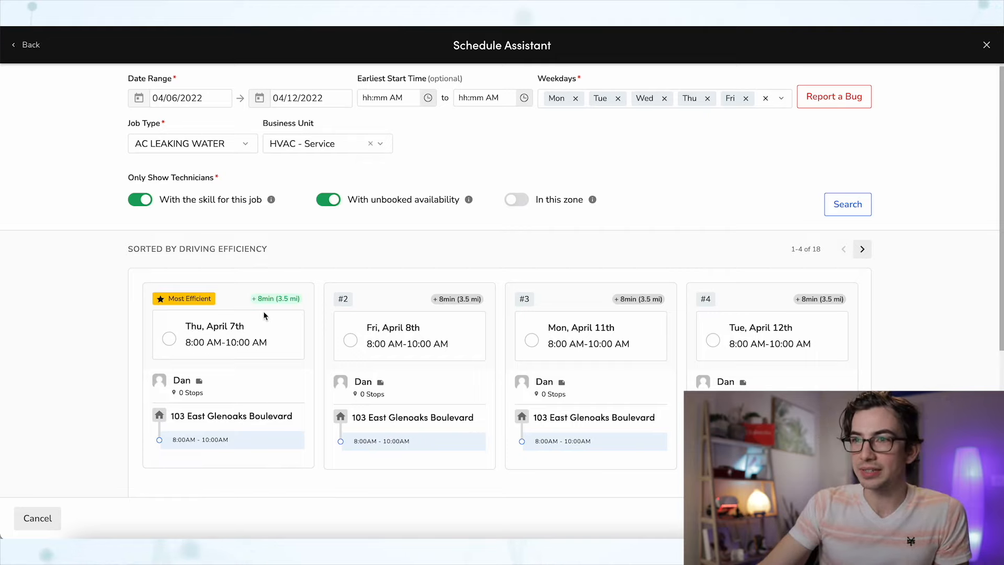
{"action": "left_click", "coordinate": [171, 340]}
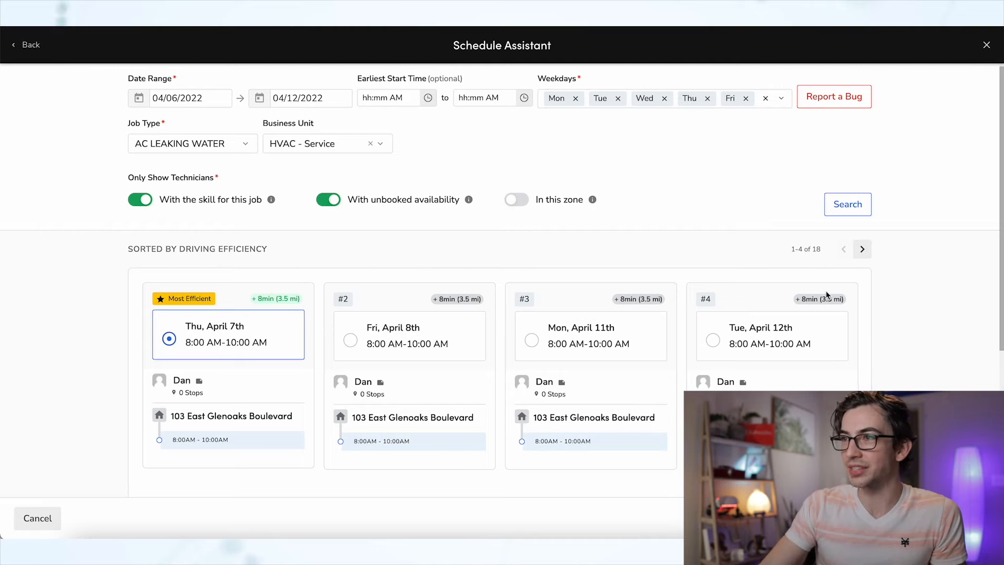
{"action": "left_click", "coordinate": [865, 252]}
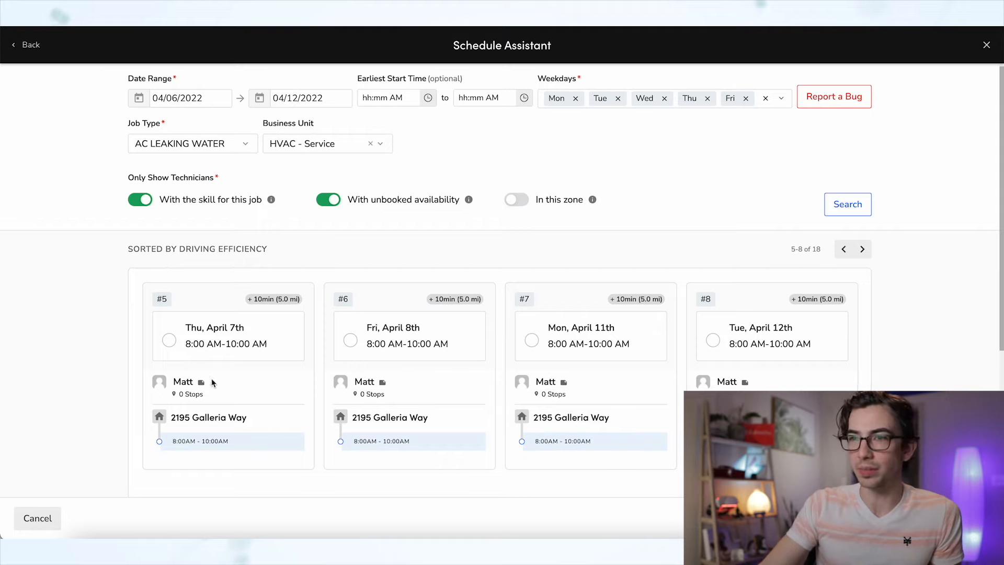
{"action": "mouse_move", "coordinate": [266, 301]}
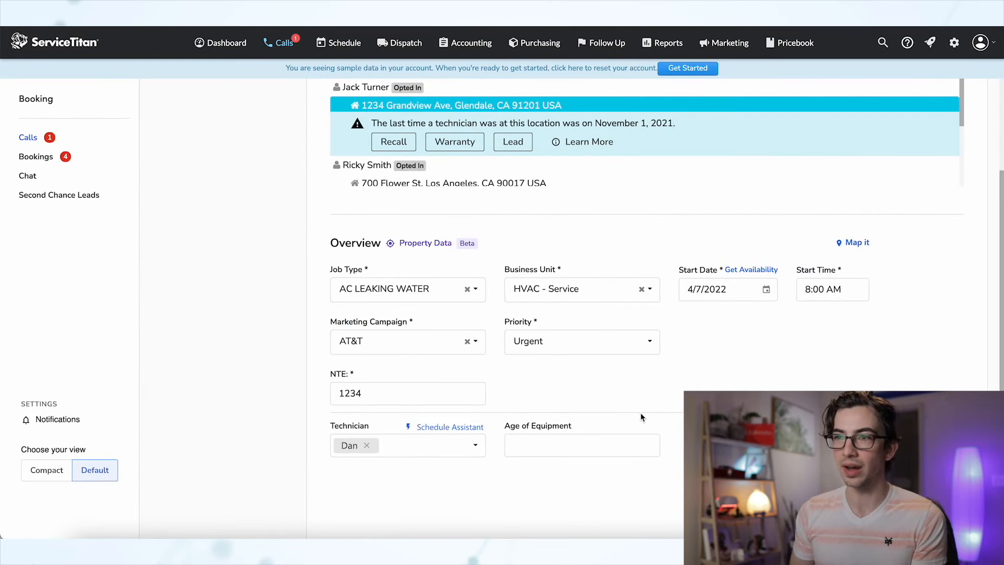
- Scroll the Wed, Apr 6, 2022 dispatch board to the Unassigned list with the late Leaky Faucet job
{"action": "scroll", "coordinate": [642, 417], "scroll_direction": "down", "scroll_amount": 1}
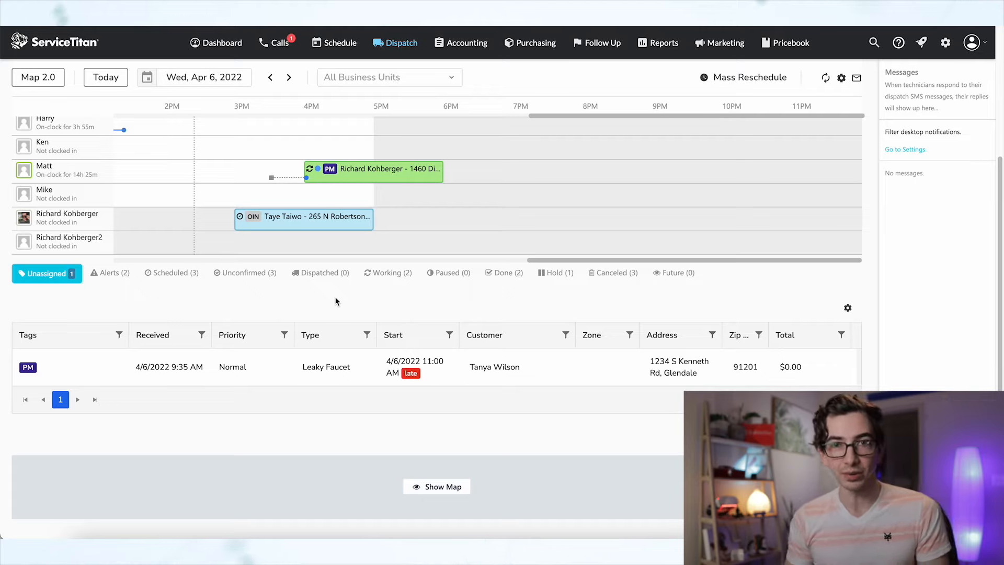
- Bring up the unassigned Leaky Faucet job's actions and Schedule Assistant, then a scheduled job's actions
{"action": "right_click", "coordinate": [168, 369]}
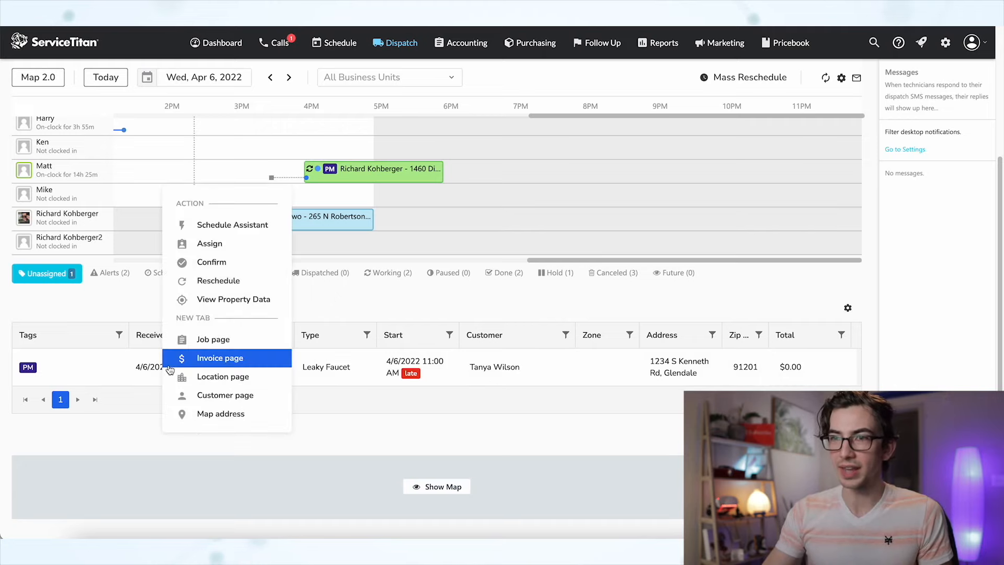
{"action": "left_click", "coordinate": [246, 227]}
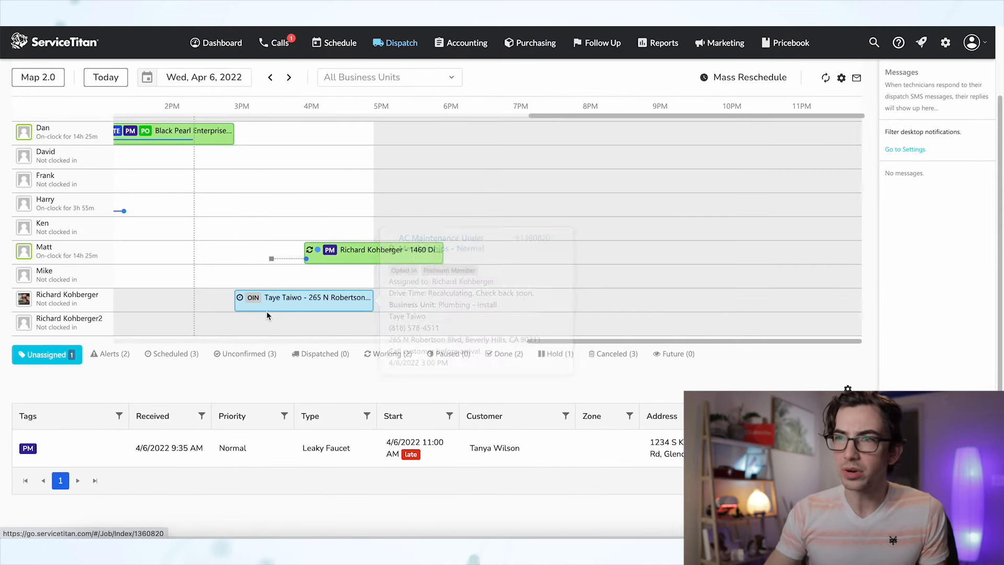
{"action": "right_click", "coordinate": [282, 302]}
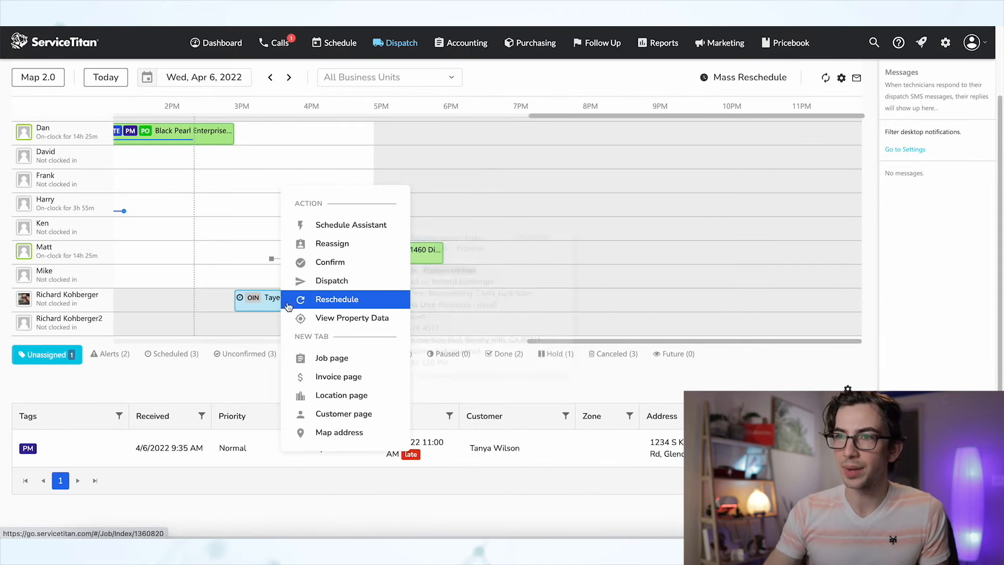